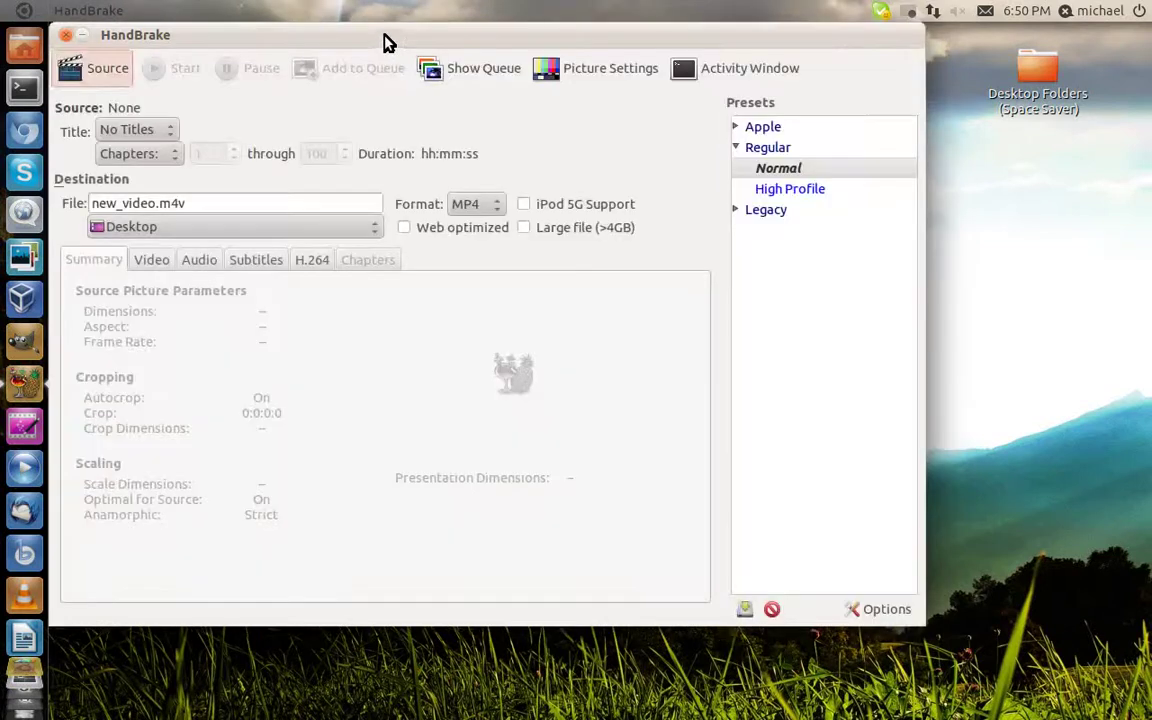
- Drag the HandBrake window down and right to uncover the desktop video files
{"action": "mouse_move", "coordinate": [388, 42]}
{"action": "left_mouse_down"}
{"action": "mouse_move", "coordinate": [575, 100]}
{"action": "mouse_move", "coordinate": [568, 72]}
{"action": "left_mouse_up"}
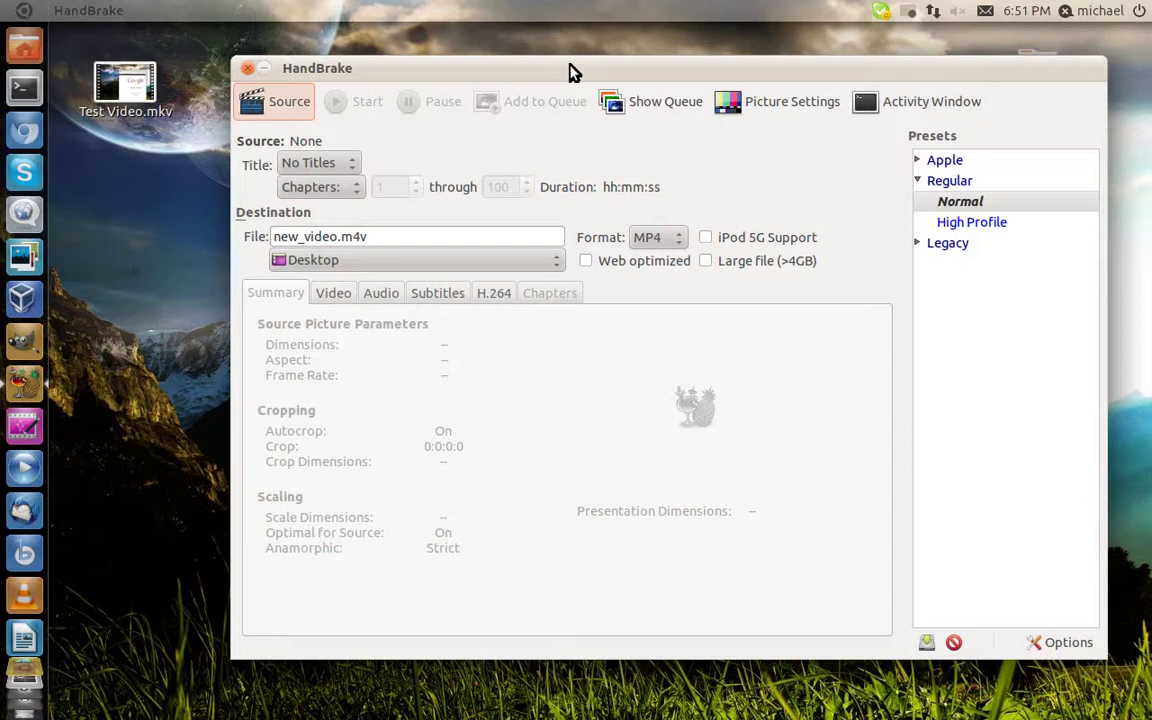
- Load Test Video.mkv from the desktop as the HandBrake source
{"action": "left_click", "coordinate": [138, 92]}
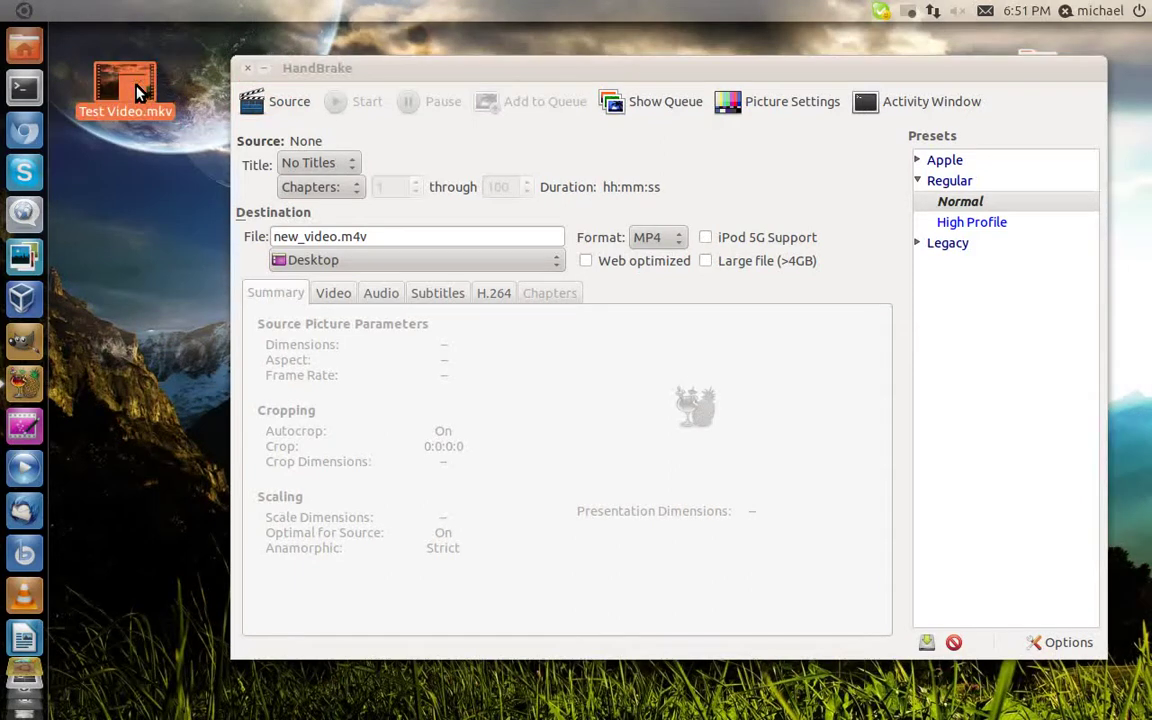
{"action": "left_click", "coordinate": [252, 101]}
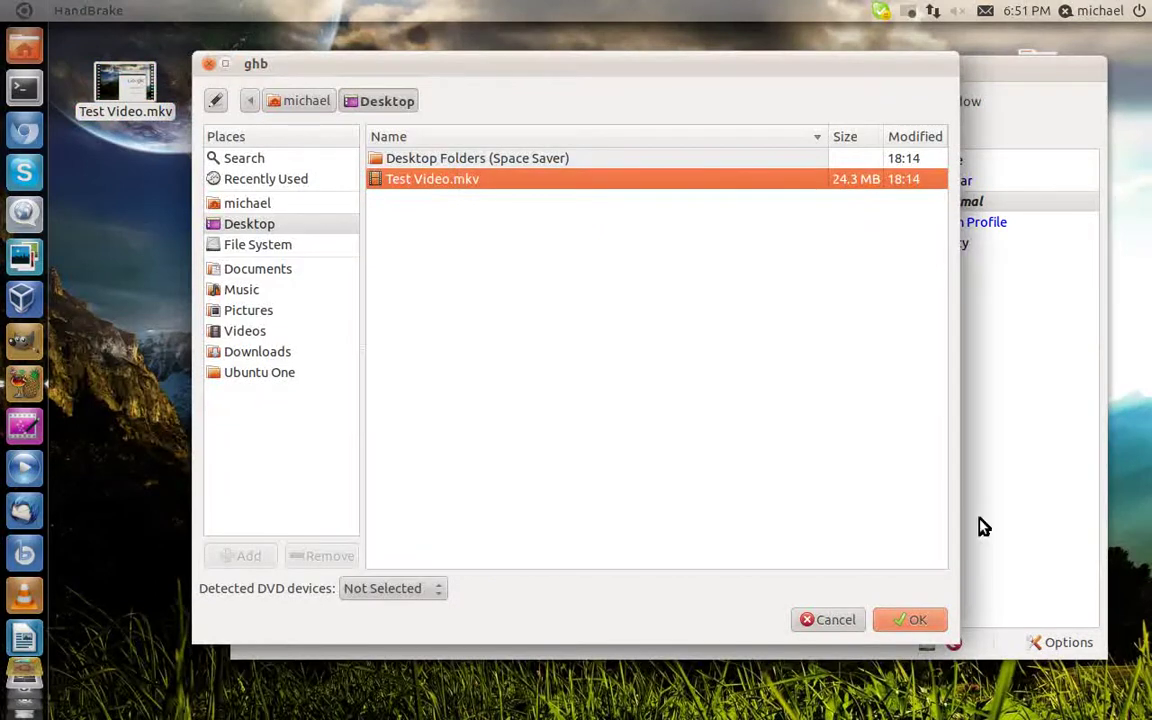
{"action": "left_click", "coordinate": [926, 621]}
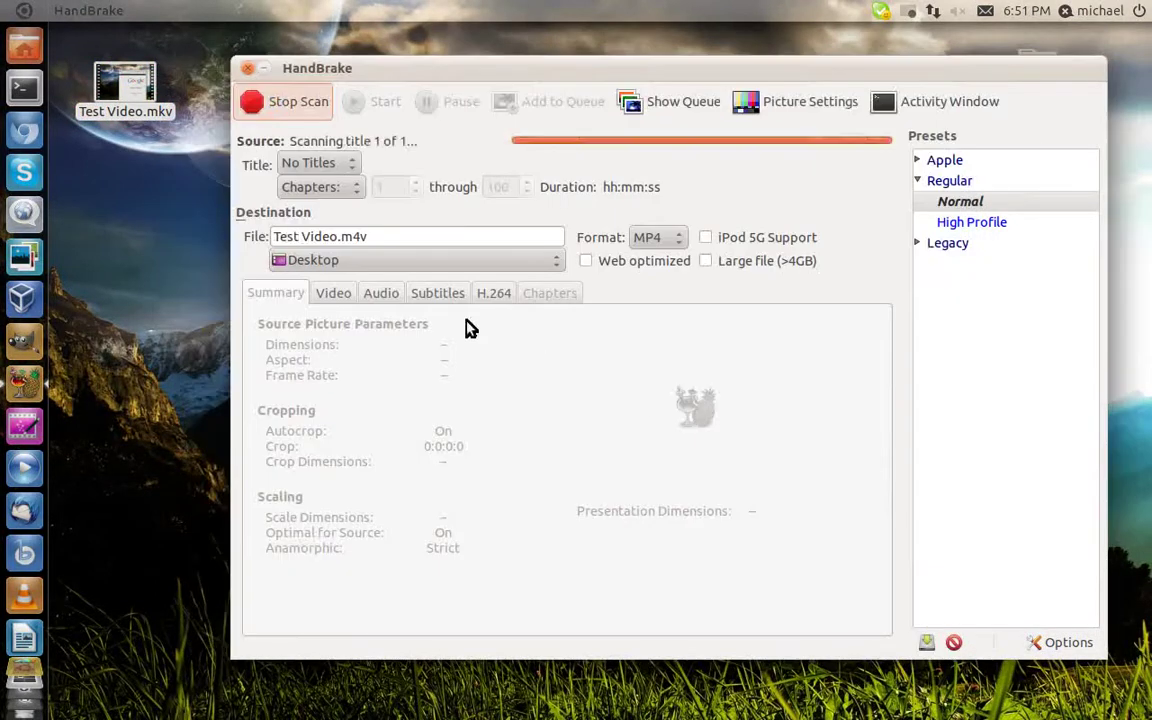
- Apply the Normal preset with MP4 output saved to the Desktop
{"action": "left_click", "coordinate": [960, 203]}
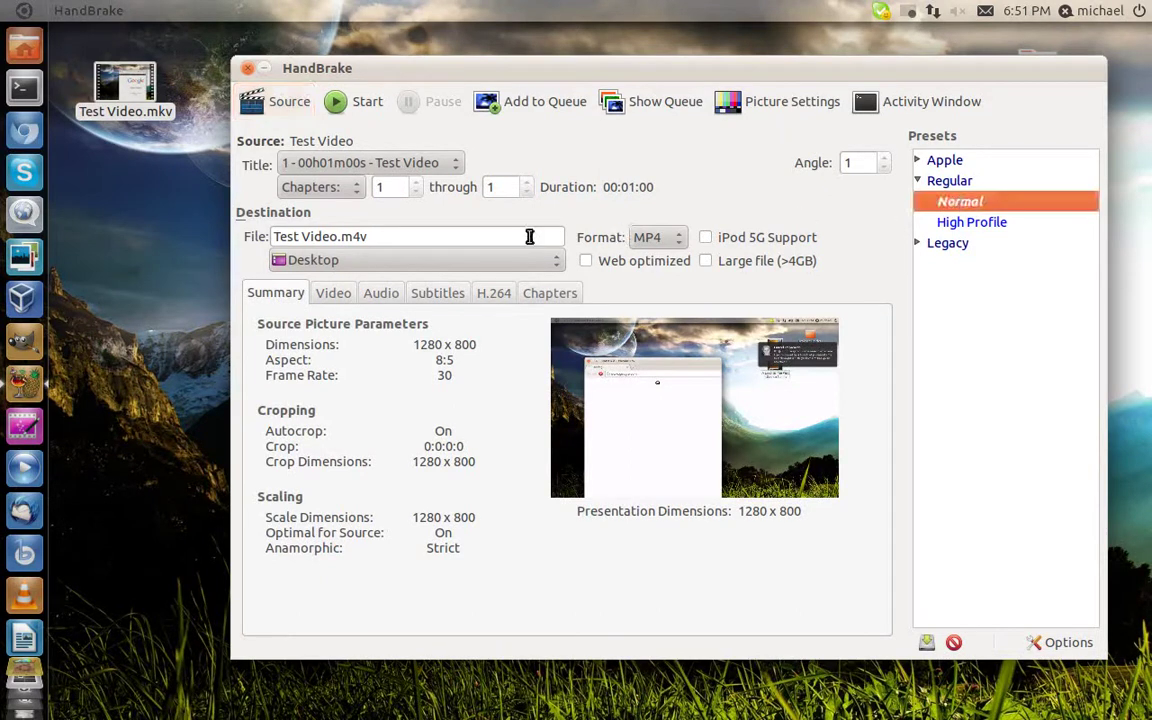
{"action": "left_click", "coordinate": [352, 263]}
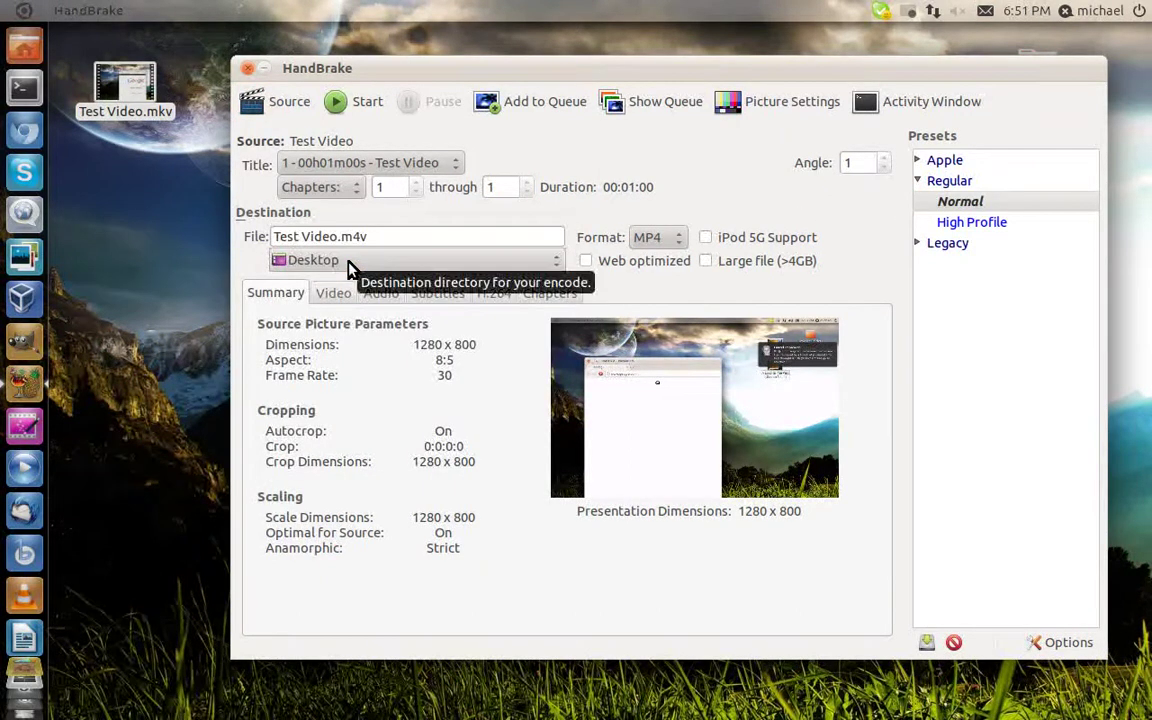
{"action": "left_click", "coordinate": [670, 237]}
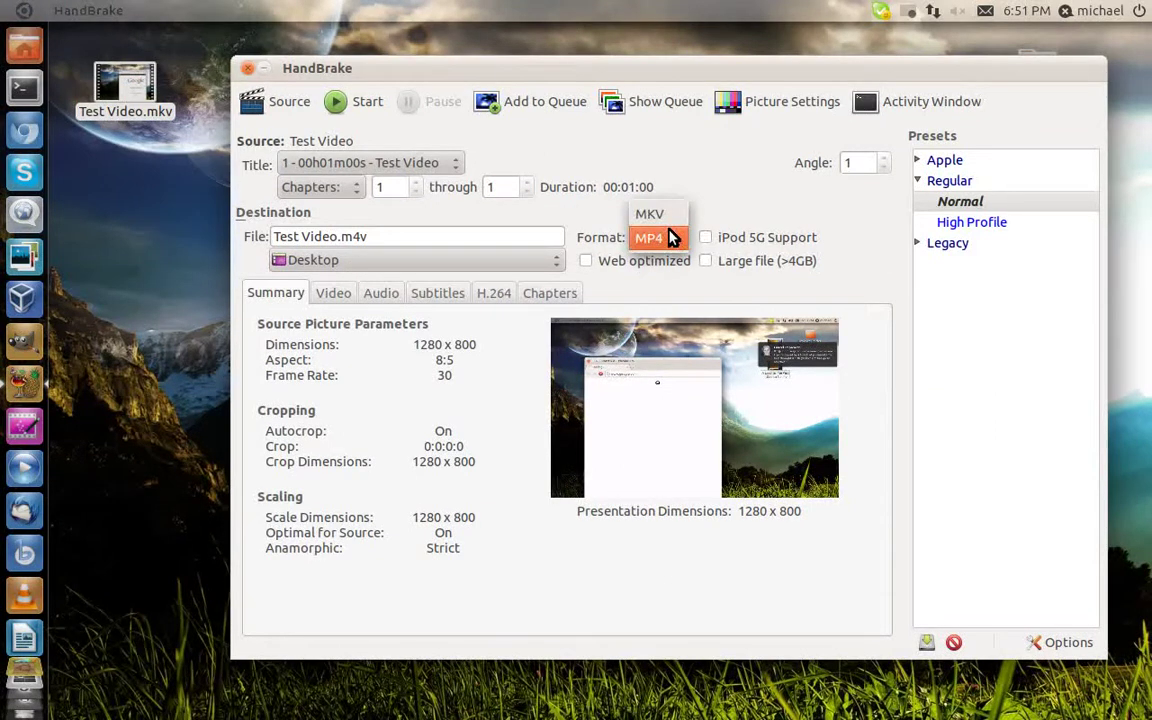
{"action": "left_click", "coordinate": [670, 237]}
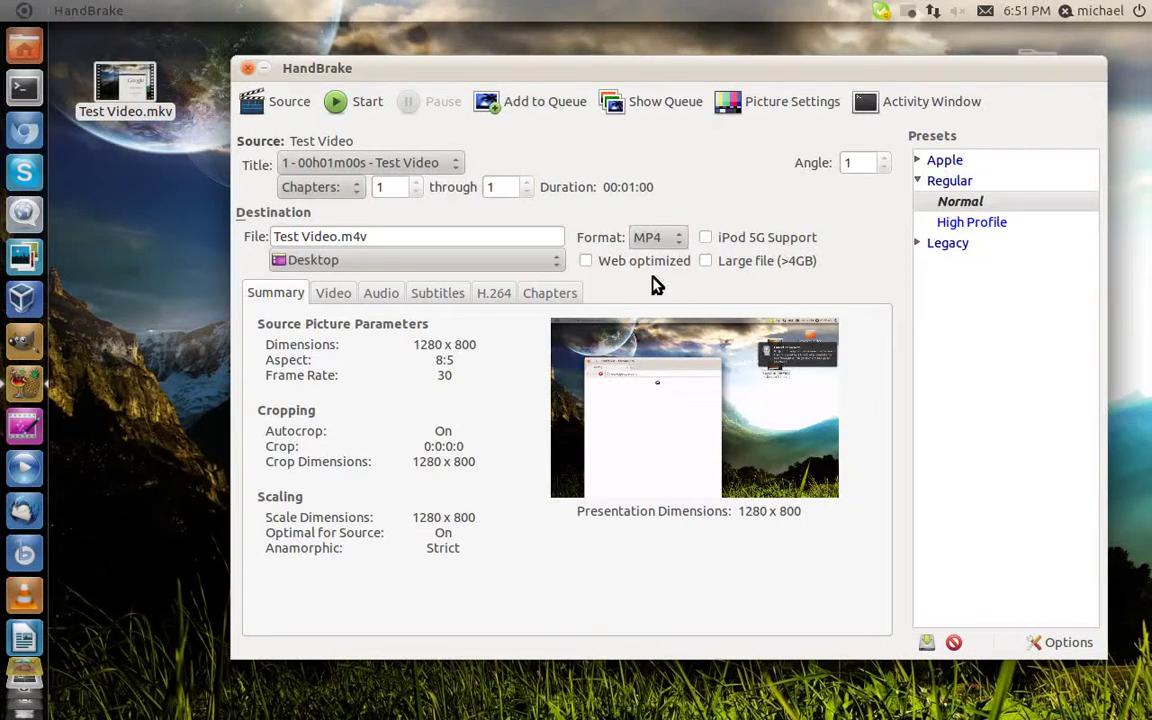
- Encode Test Video and stop it partway, leaving Test Video.m4v on the desktop
{"action": "left_click", "coordinate": [368, 103]}
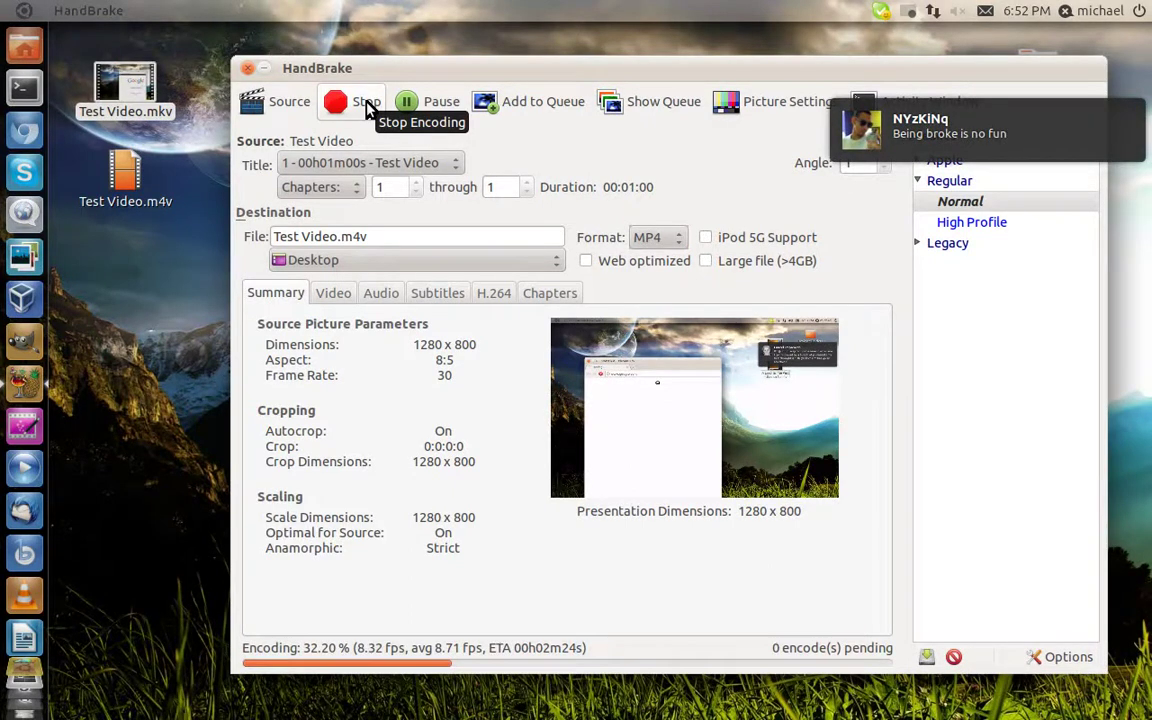
{"action": "left_click", "coordinate": [367, 104]}
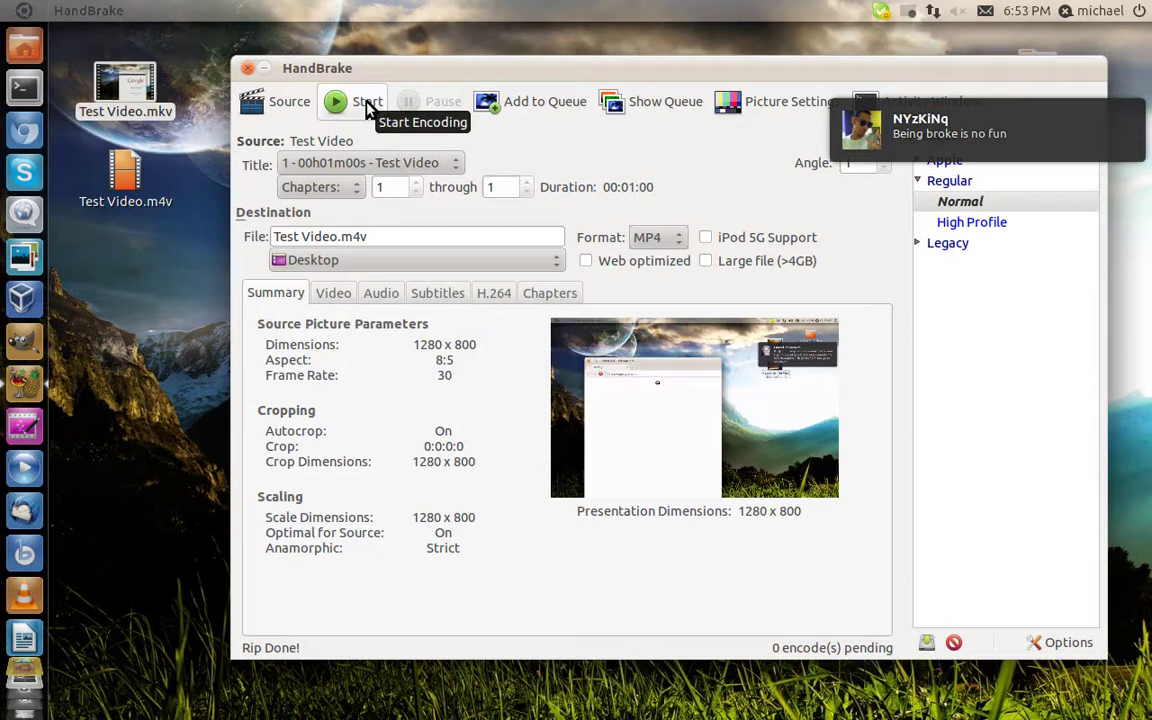
- Close HandBrake and open the properties of Test Video.mkv (24.3 MB)
{"action": "left_click", "coordinate": [247, 68]}
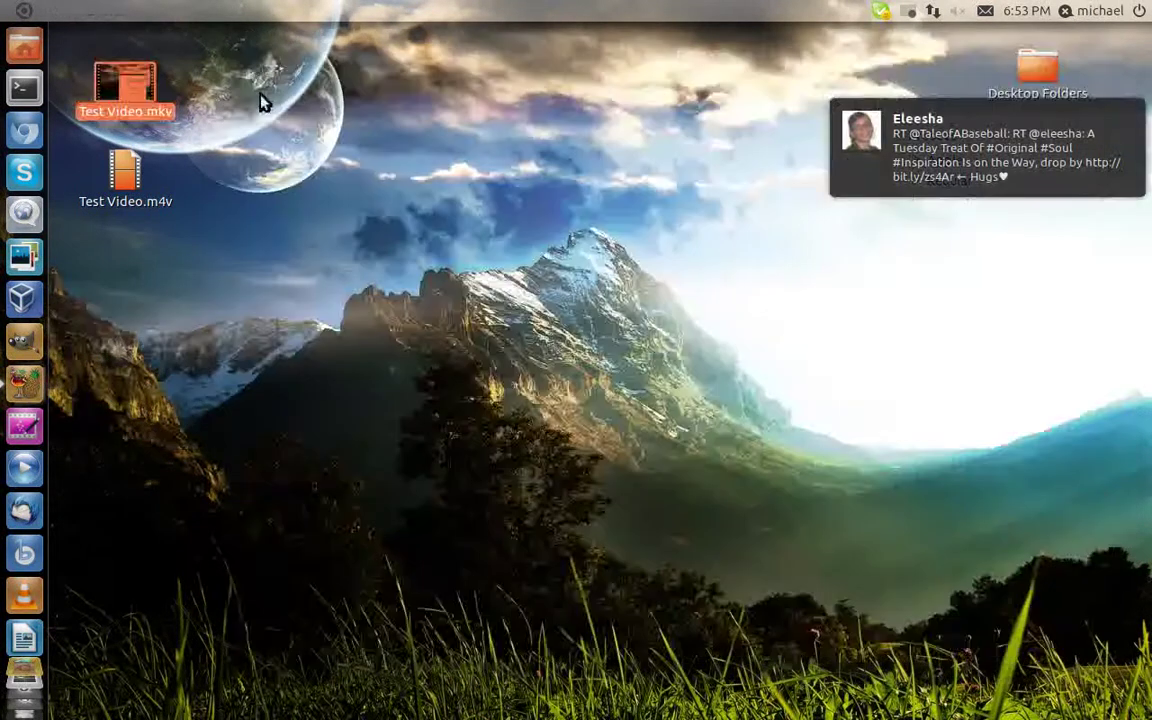
{"action": "right_click", "coordinate": [123, 92]}
{"action": "left_click", "coordinate": [272, 440]}
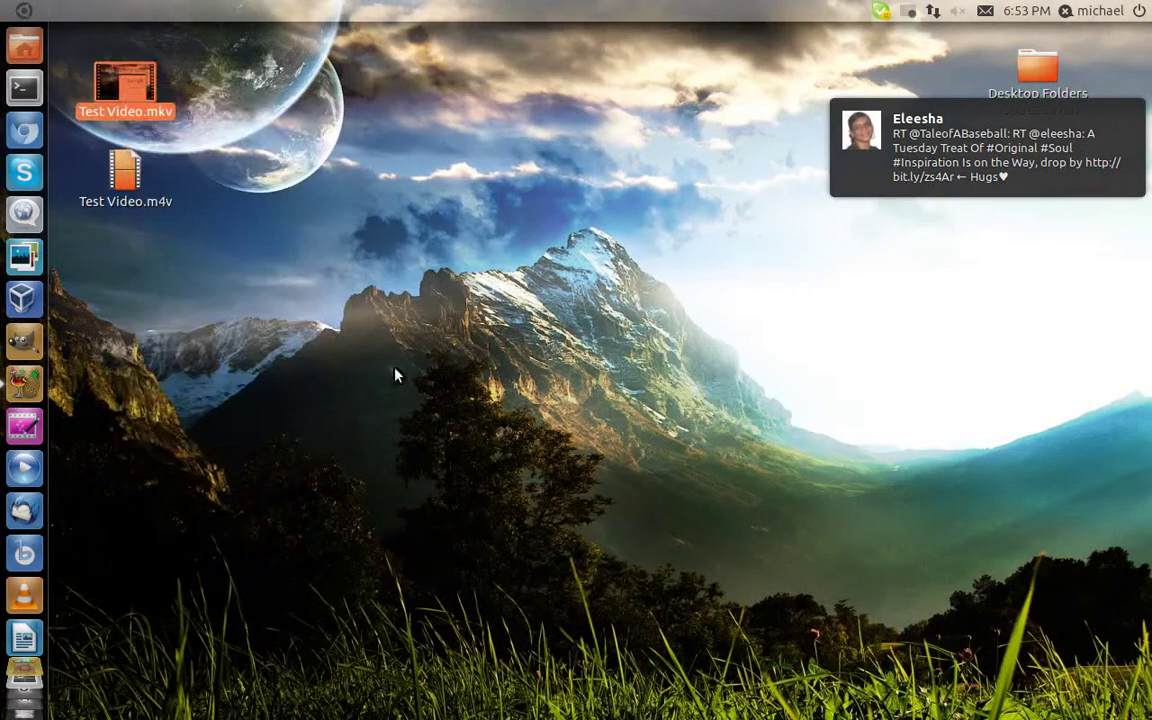
{"action": "left_click_drag", "start_coordinate": [520, 112], "coordinate": [700, 89]}
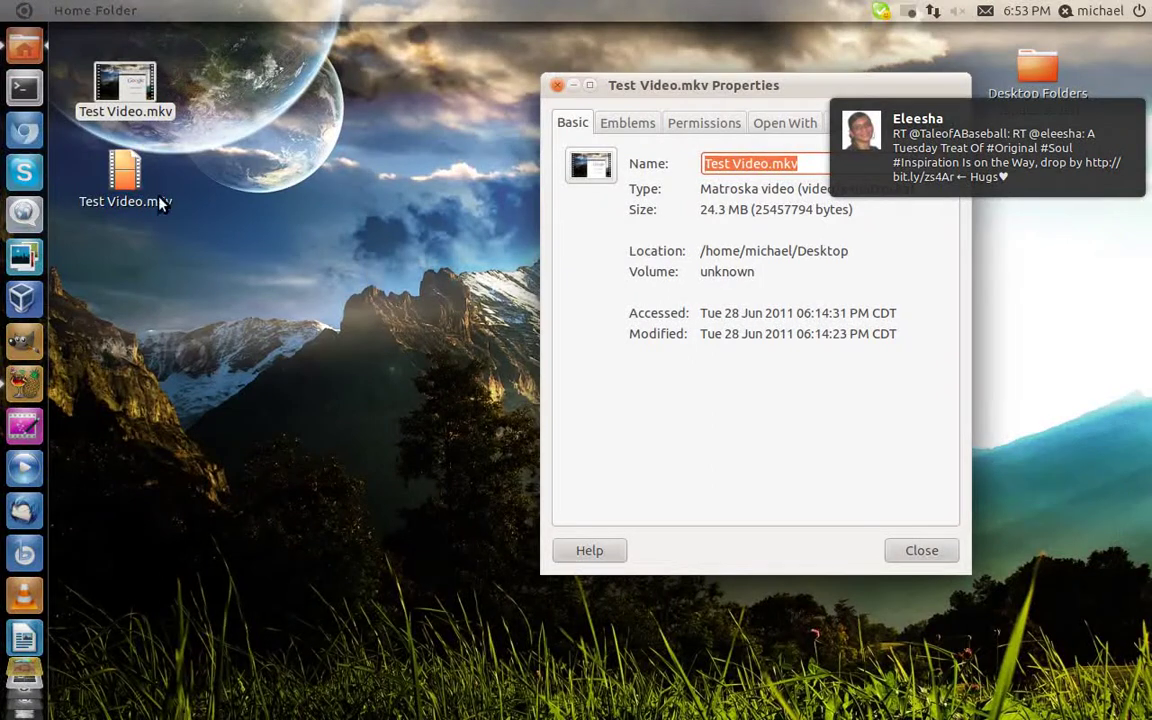
- Show Test Video.m4v properties (4.8 MB) beside the original's for comparison, then close the original's
{"action": "left_click", "coordinate": [128, 193]}
{"action": "right_click", "coordinate": [128, 193]}
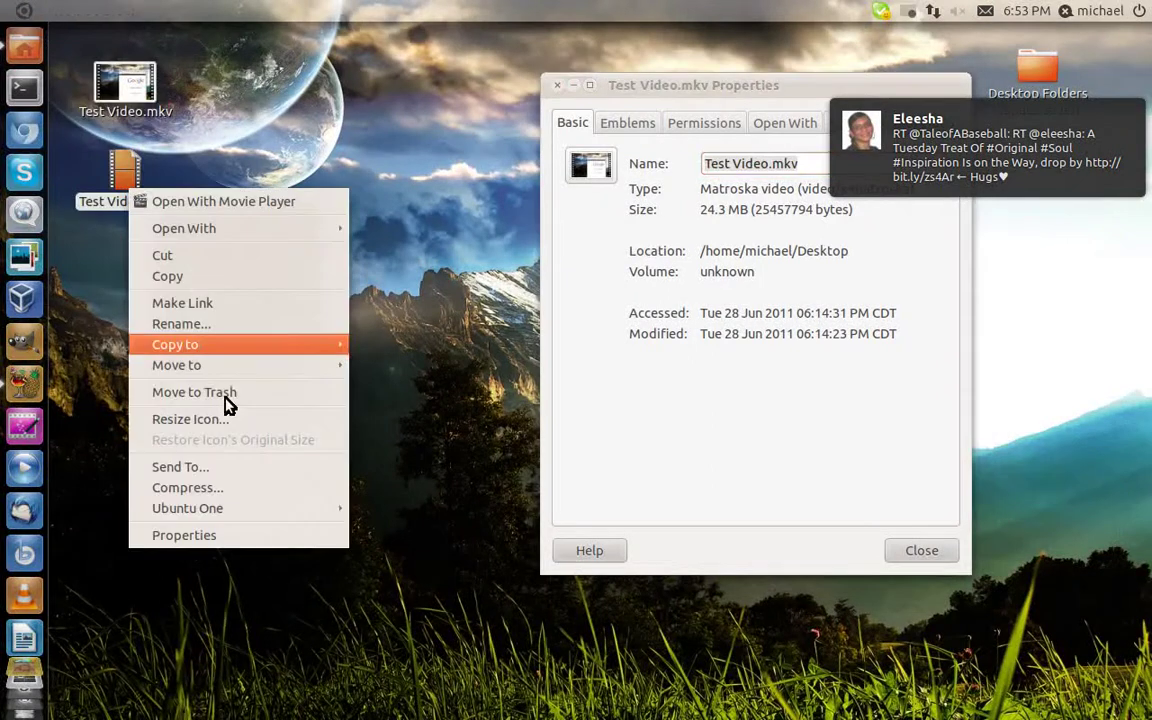
{"action": "left_click", "coordinate": [232, 534]}
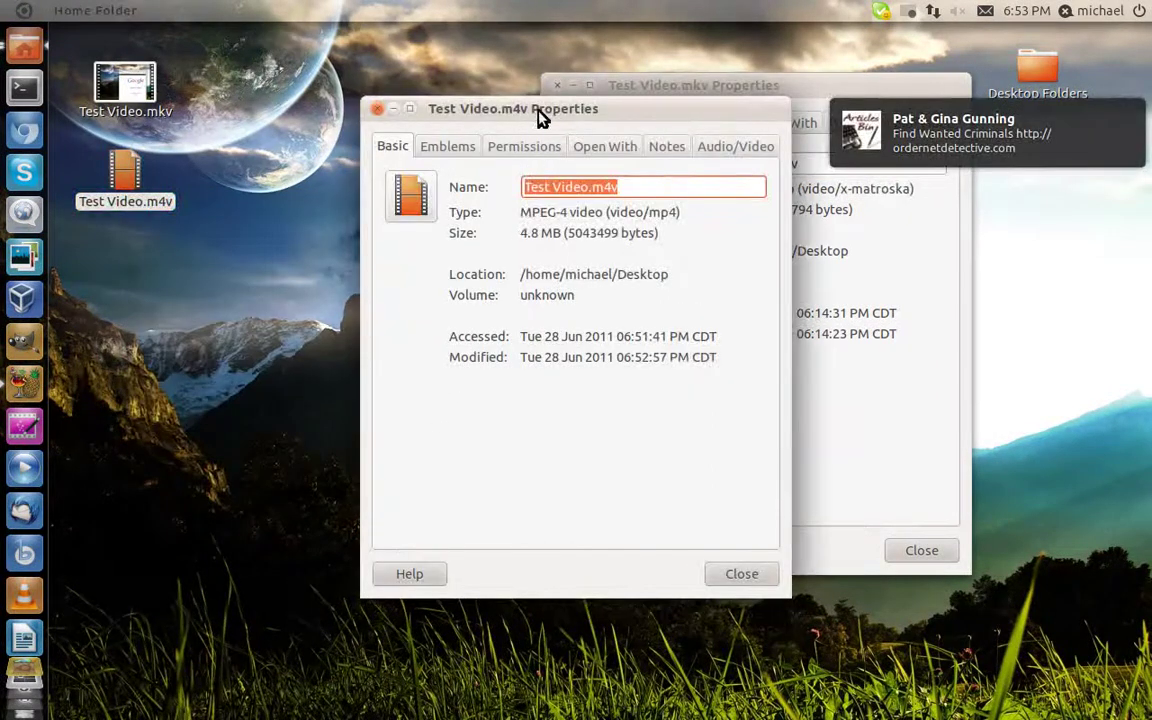
{"action": "mouse_move", "coordinate": [537, 116]}
{"action": "left_mouse_down"}
{"action": "mouse_move", "coordinate": [371, 127]}
{"action": "mouse_move", "coordinate": [256, 84]}
{"action": "left_mouse_up"}
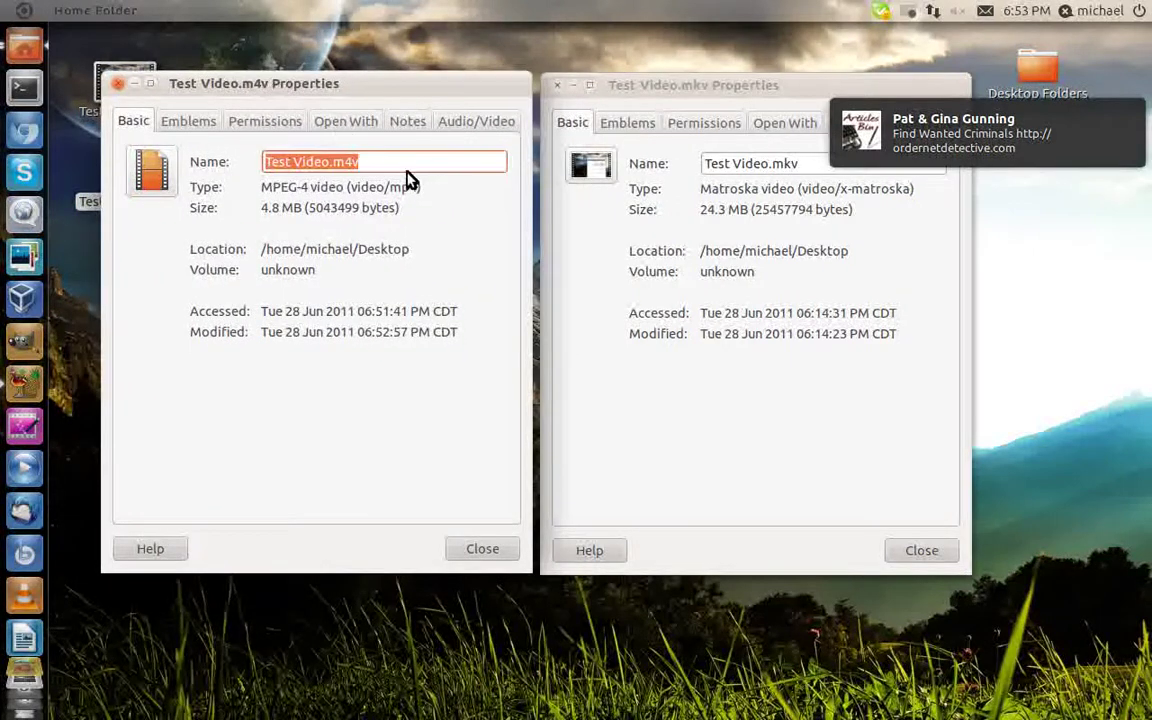
{"action": "left_click", "coordinate": [921, 550]}
- Play Test Video.mkv in Movie Player, then bring up Test Video.m4v's actions menu
{"action": "left_click", "coordinate": [117, 83]}
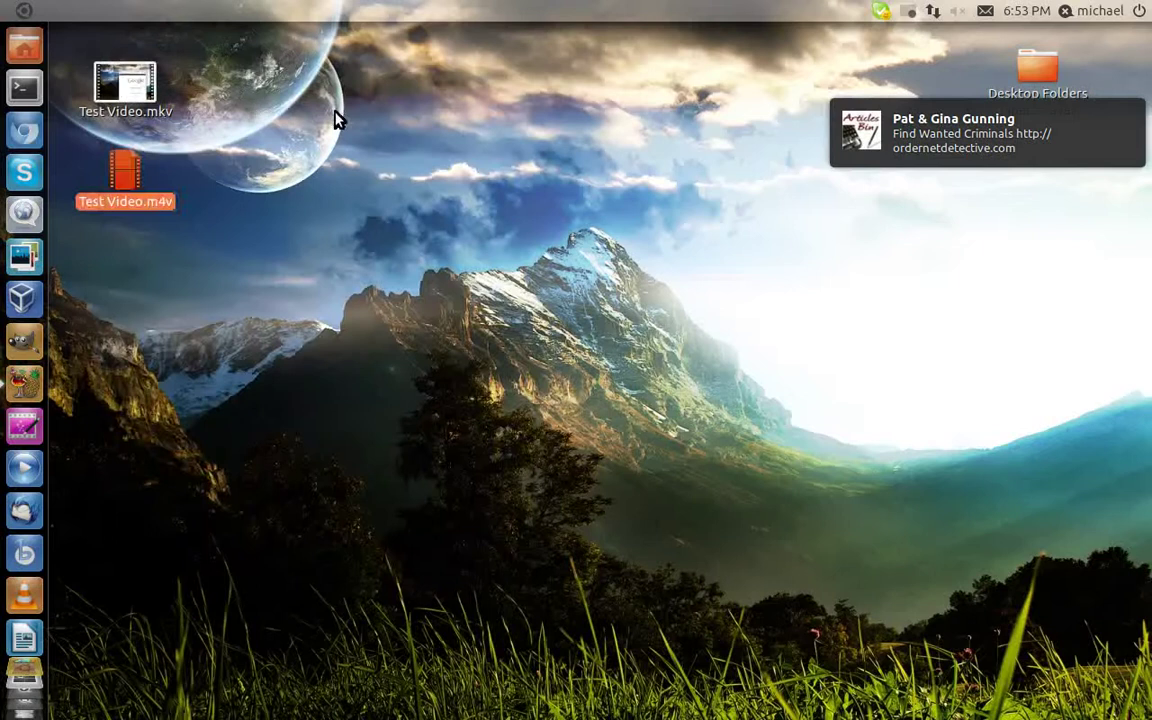
{"action": "right_click", "coordinate": [133, 100]}
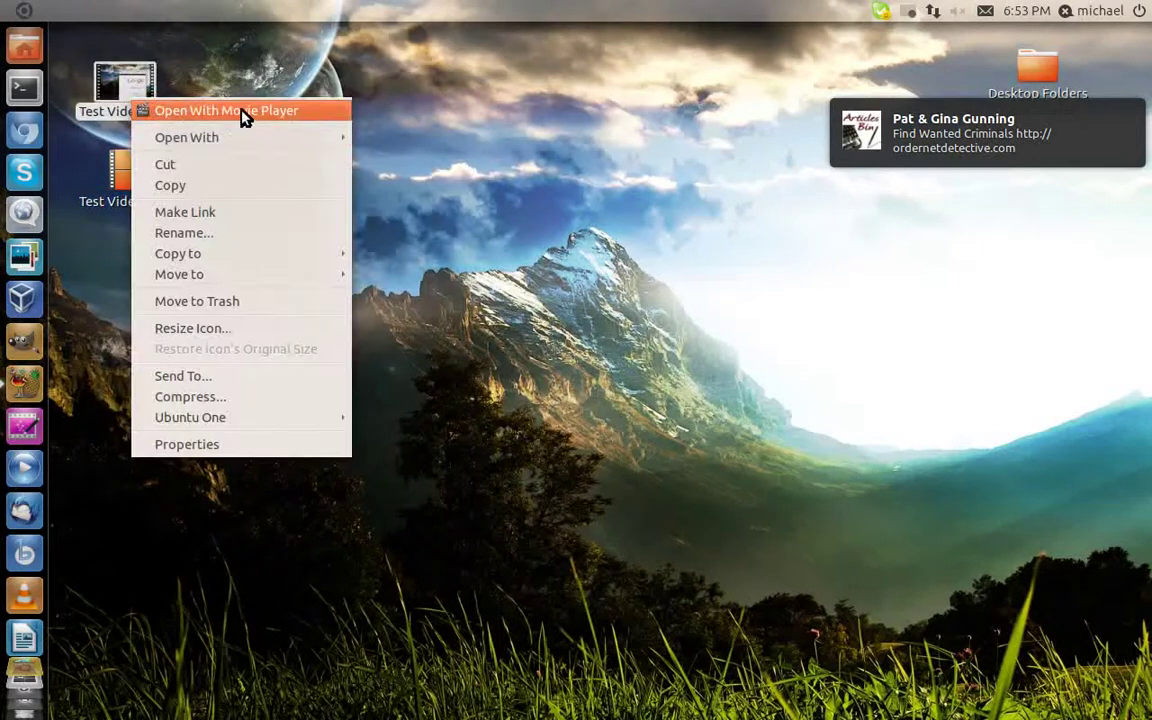
{"action": "left_click", "coordinate": [244, 110]}
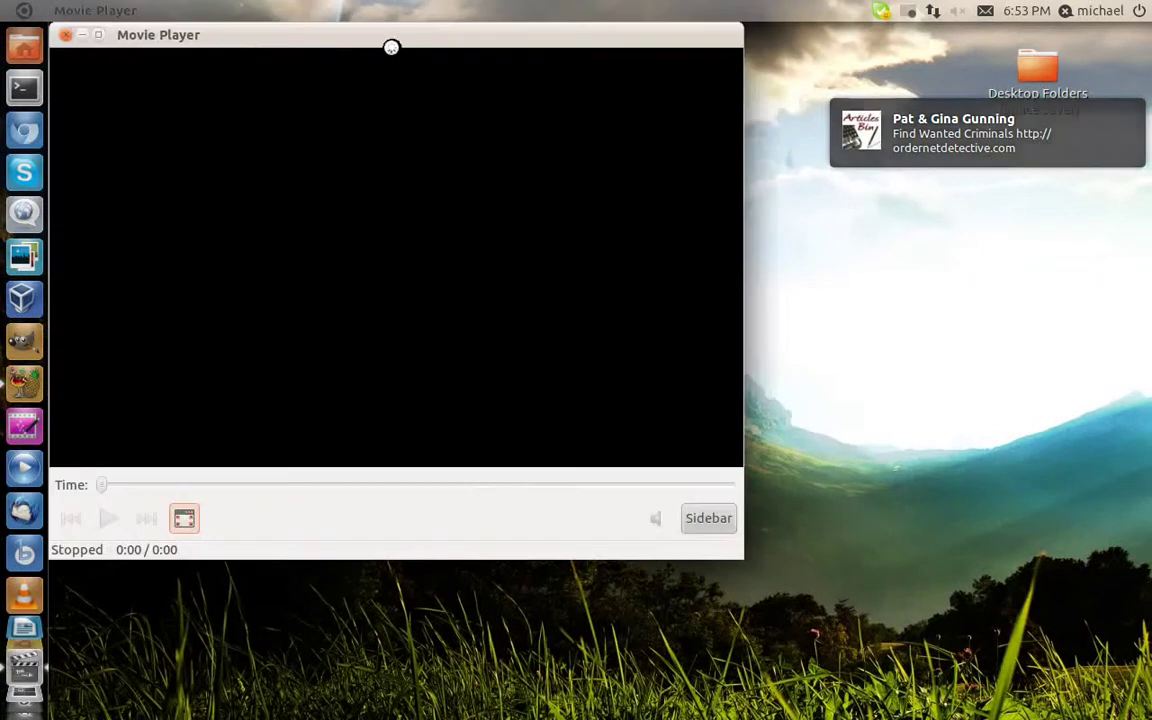
{"action": "left_click_drag", "start_coordinate": [391, 46], "coordinate": [801, 35]}
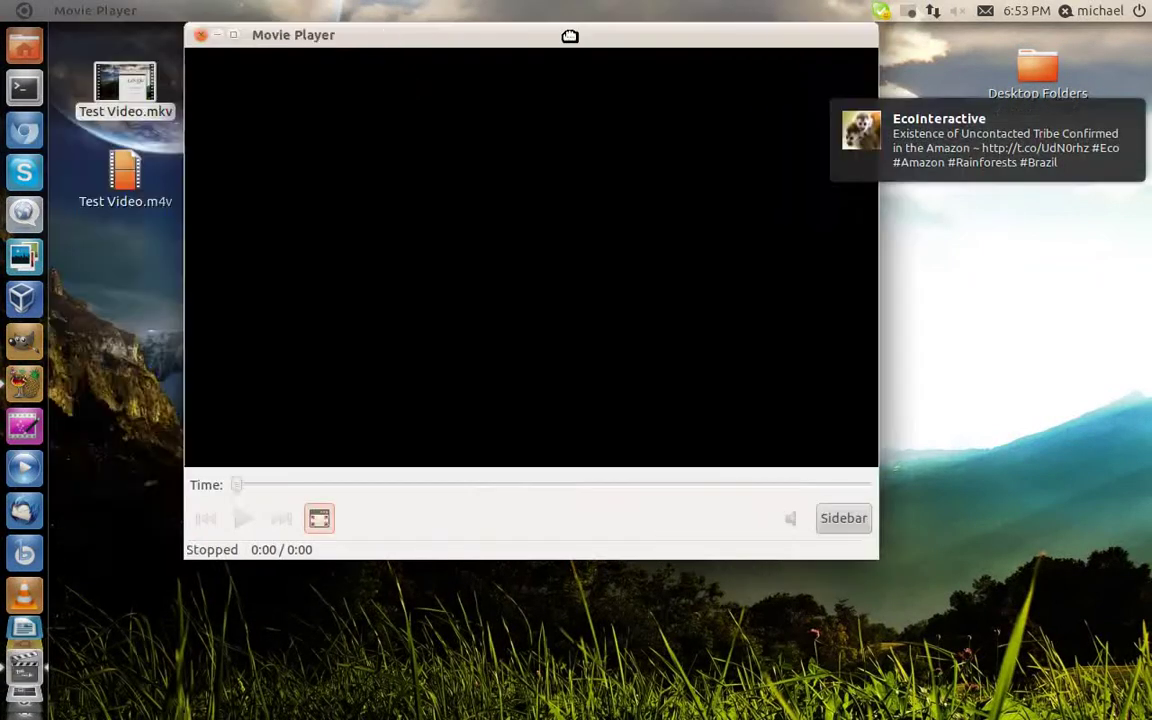
{"action": "left_click", "coordinate": [130, 182]}
{"action": "right_click", "coordinate": [134, 186]}
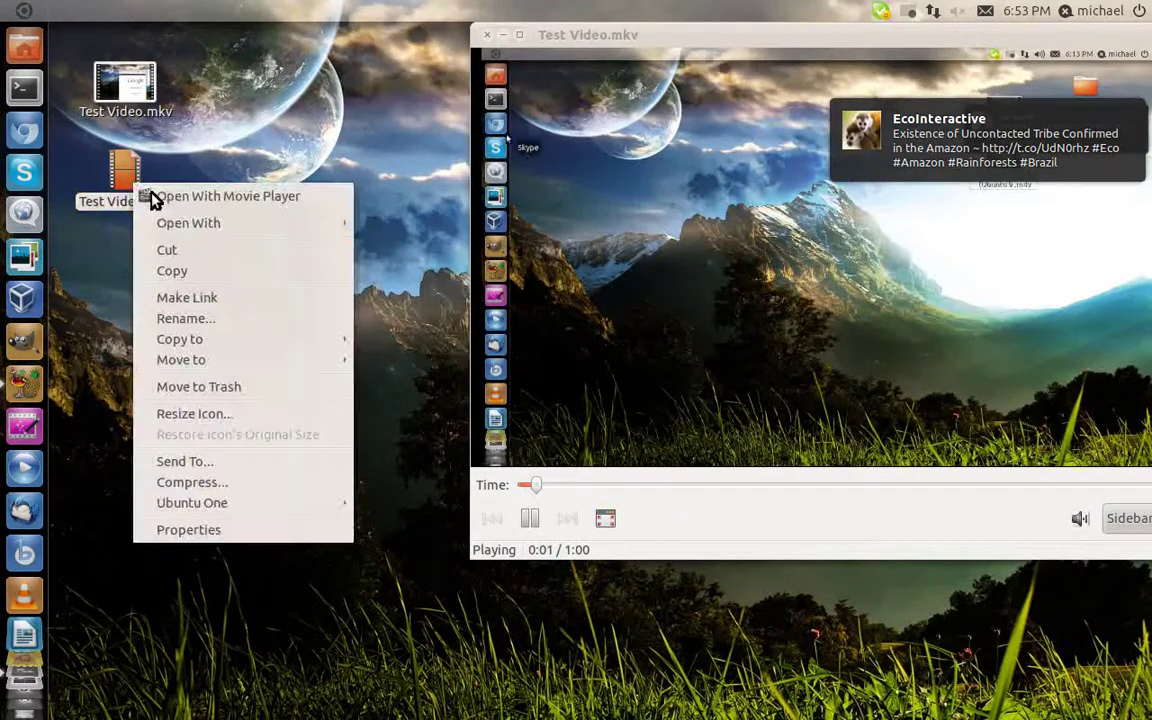
- Play Test Video.m4v in VLC in a restored window, then close VLC and Movie Player
{"action": "left_click", "coordinate": [420, 290]}
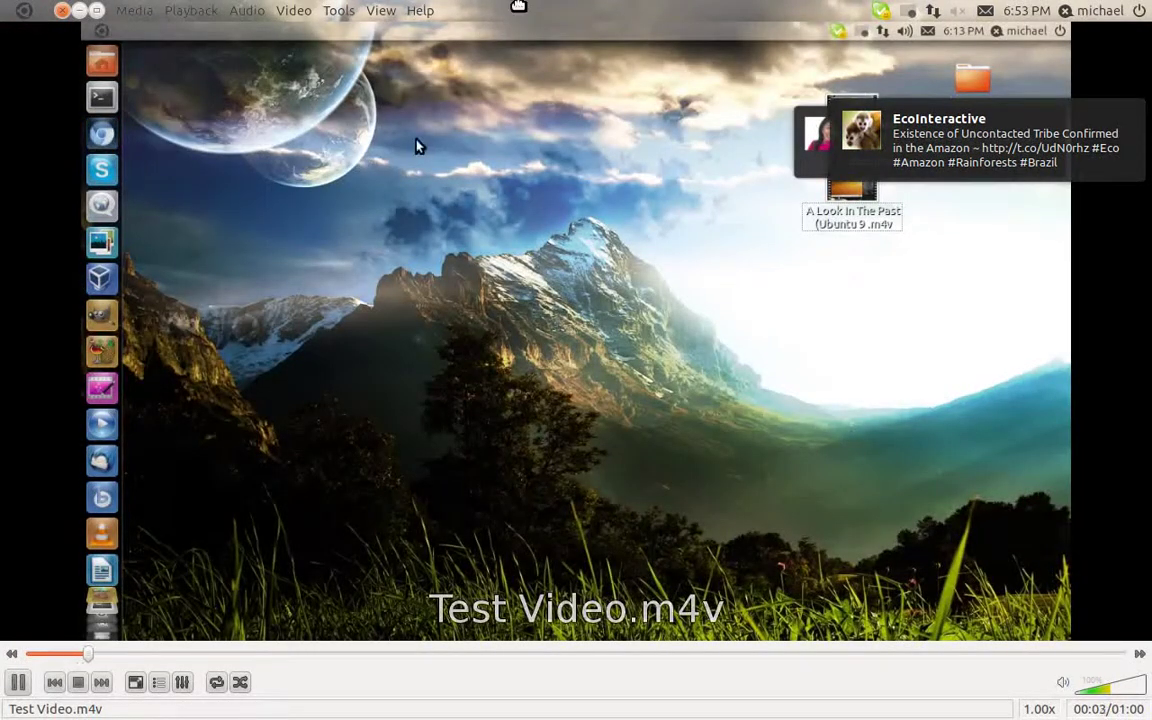
{"action": "mouse_move", "coordinate": [518, 8]}
{"action": "left_mouse_down"}
{"action": "mouse_move", "coordinate": [528, 30]}
{"action": "mouse_move", "coordinate": [228, 234]}
{"action": "mouse_move", "coordinate": [224, 132]}
{"action": "mouse_move", "coordinate": [224, 151]}
{"action": "left_mouse_up"}
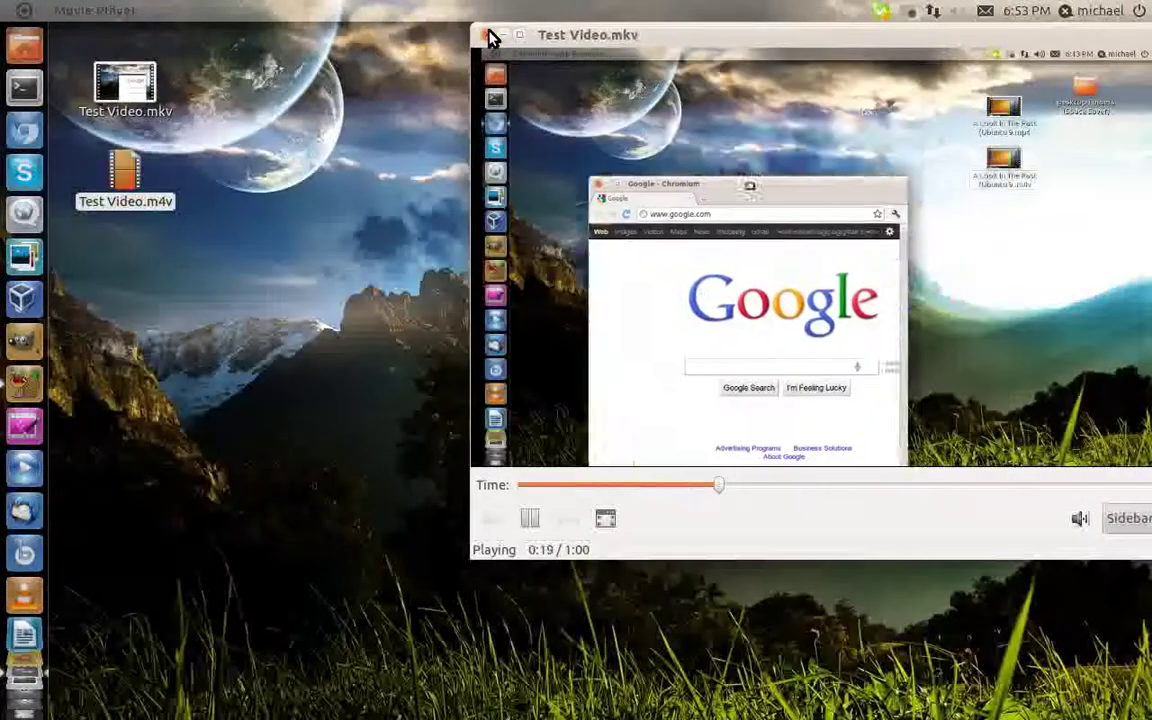
{"action": "left_click", "coordinate": [487, 34]}
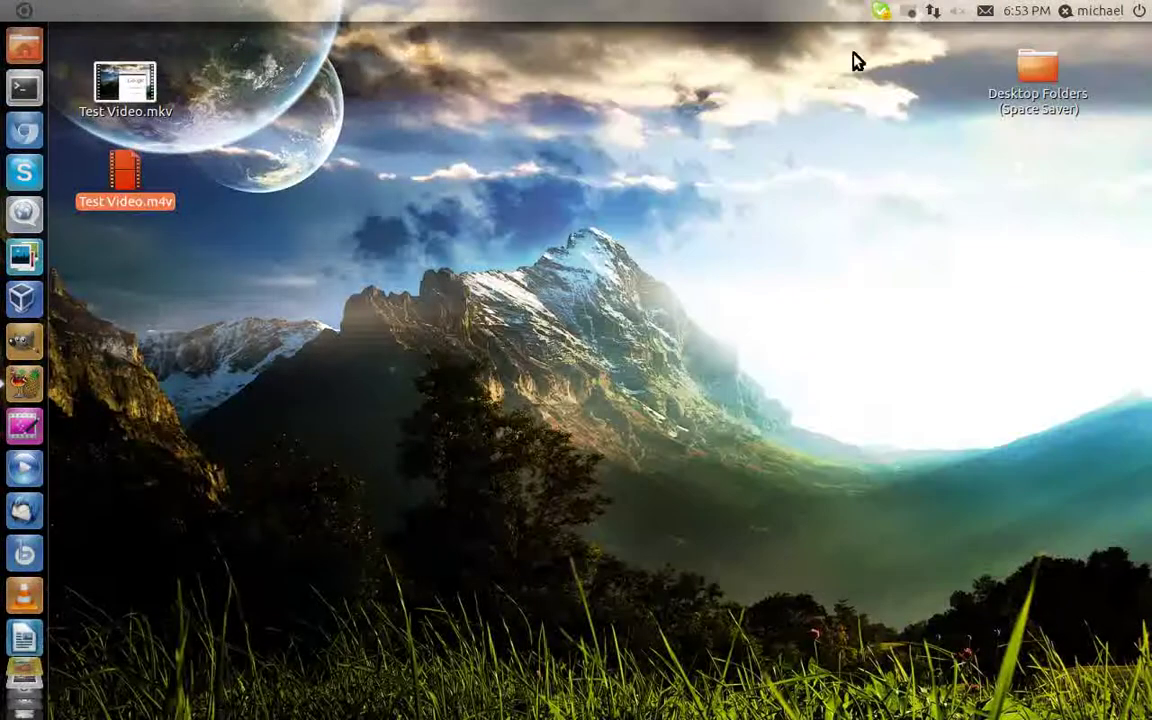
{"action": "left_click", "coordinate": [908, 11]}
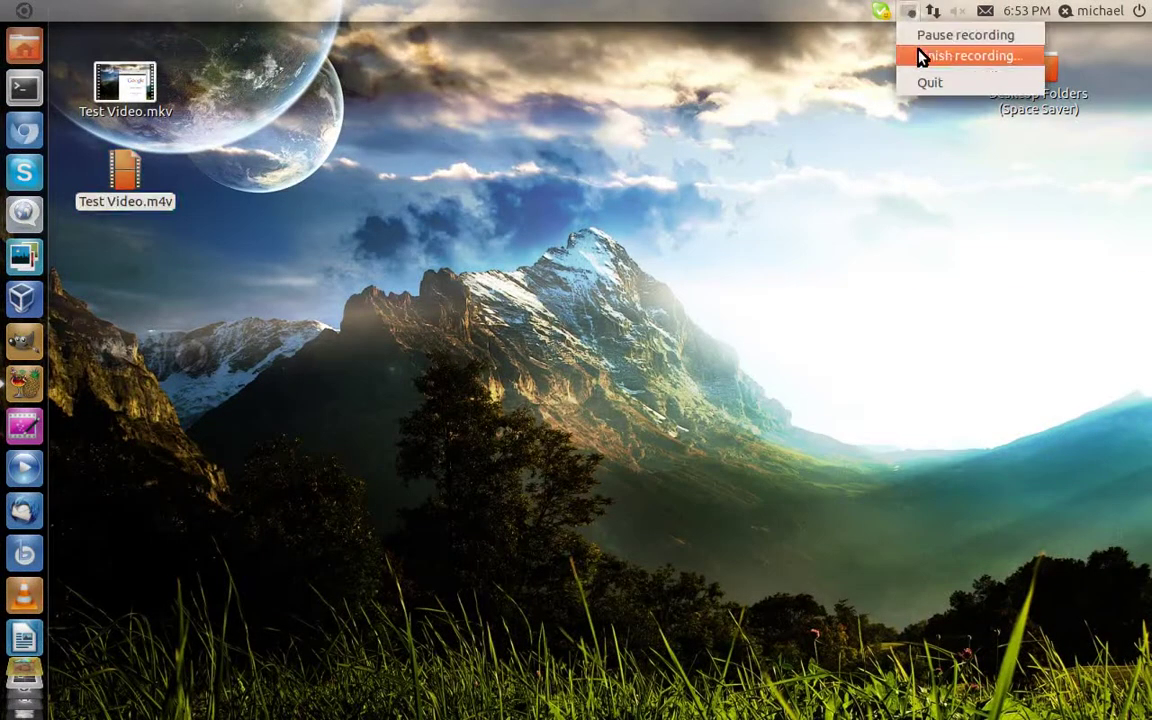